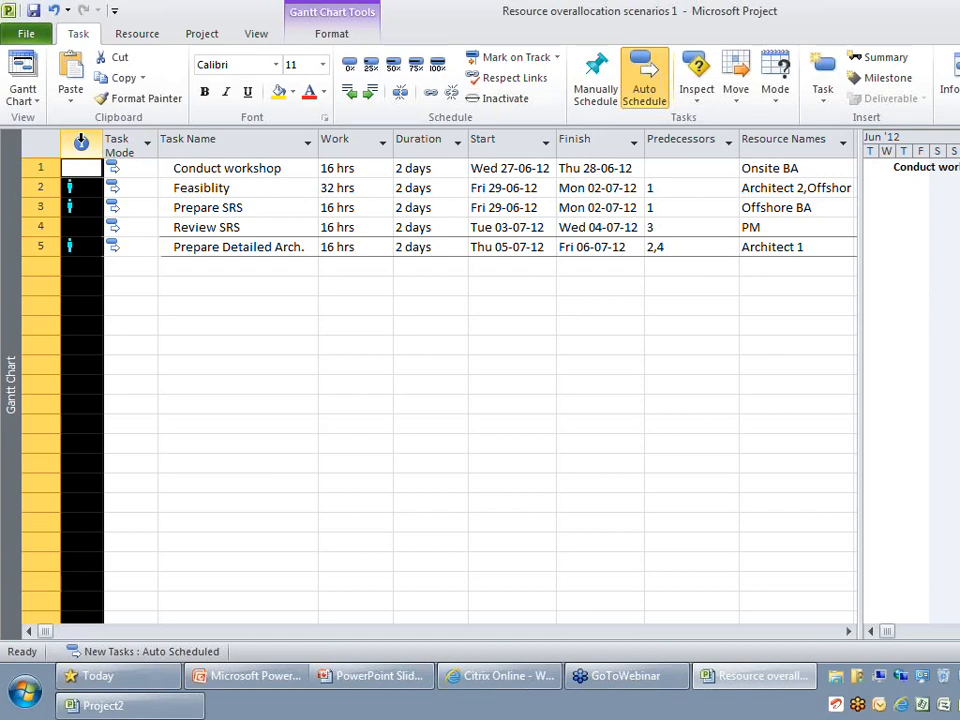
- Check the overallocation indicator on the Feasiblity task and open that task in the Task Inspector
{"action": "left_click", "coordinate": [149, 175]}
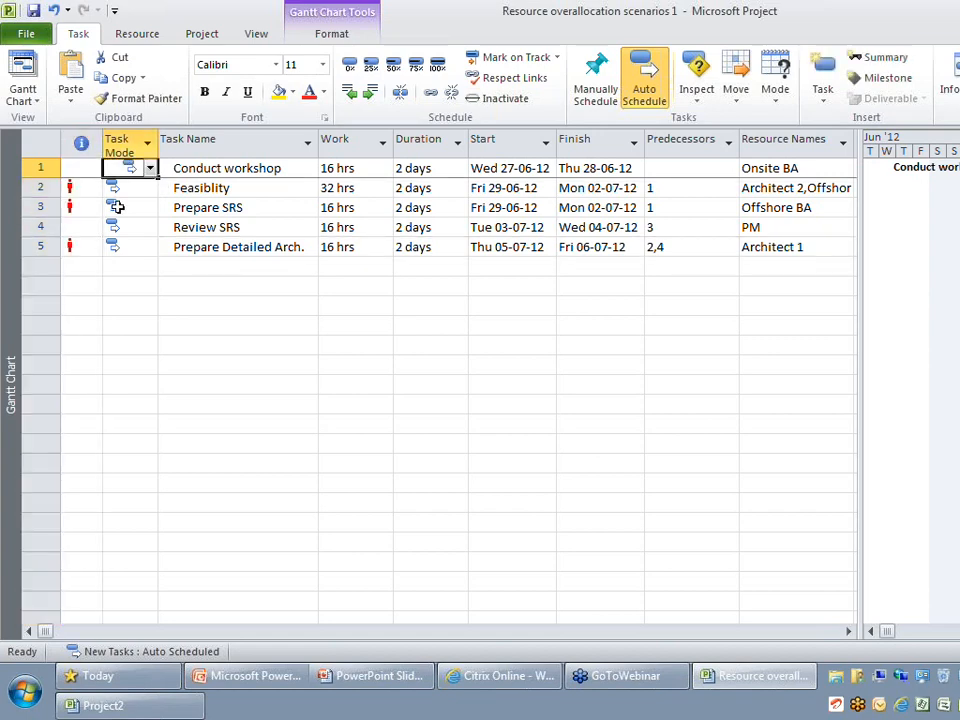
{"action": "mouse_move", "coordinate": [72, 187]}
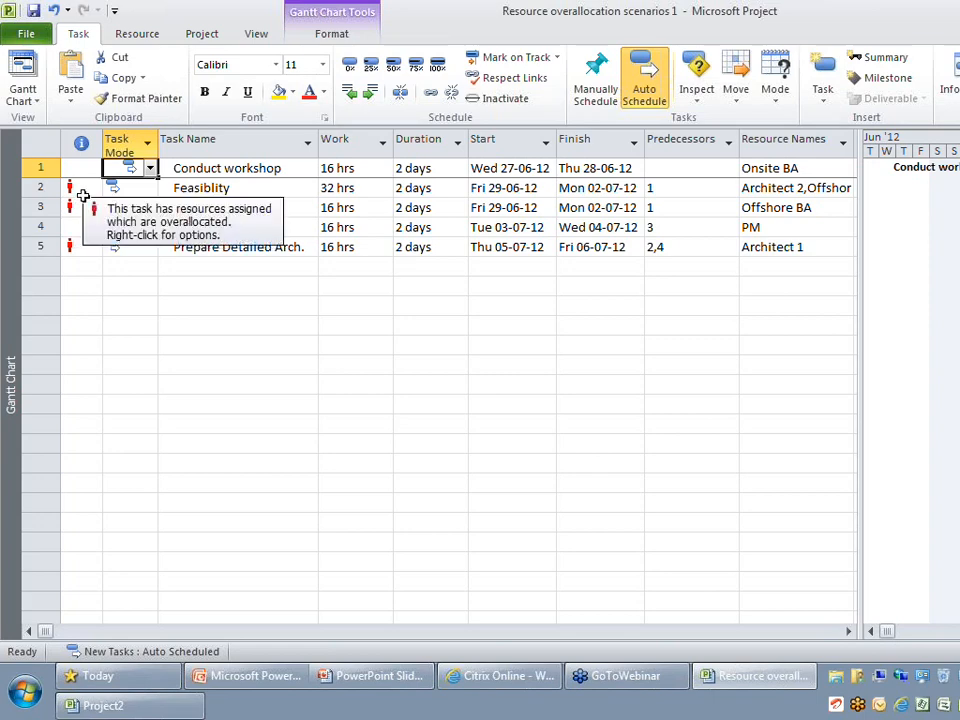
{"action": "left_click", "coordinate": [86, 188]}
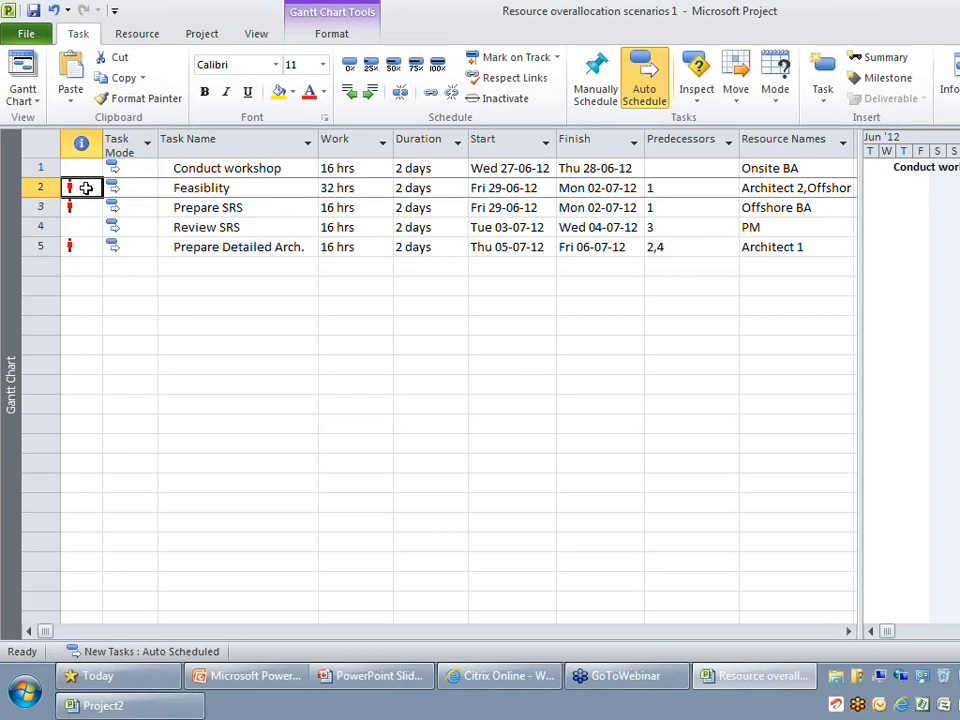
{"action": "right_click", "coordinate": [86, 188]}
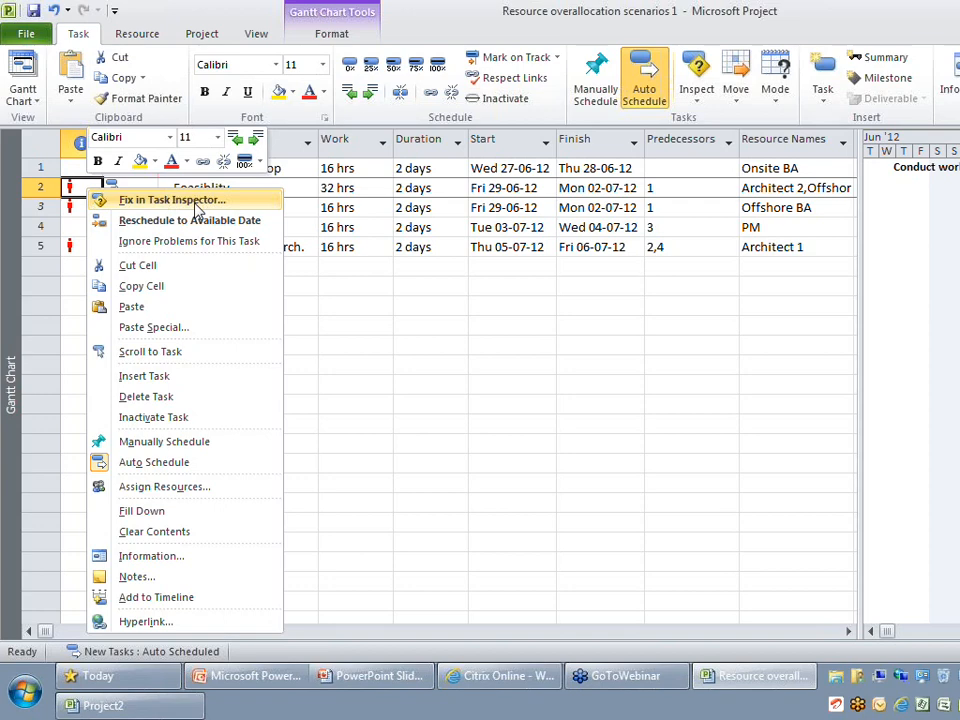
{"action": "left_click", "coordinate": [172, 200]}
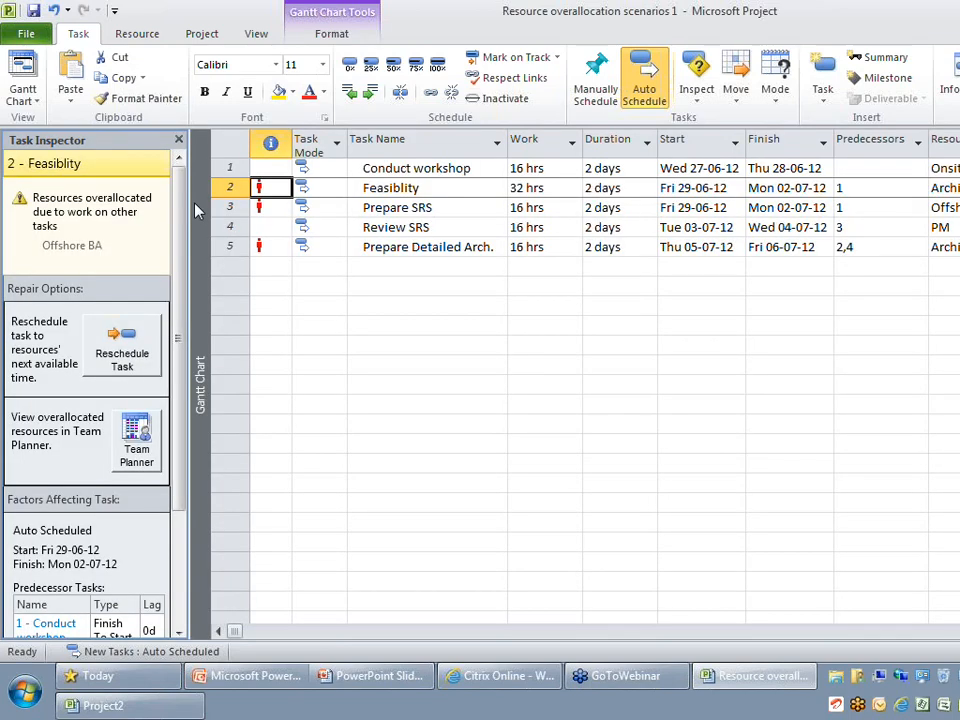
- Examine the Feasiblity task's overallocated resource, repair options and factors affecting the task in the Task Inspector
{"action": "left_click", "coordinate": [73, 188]}
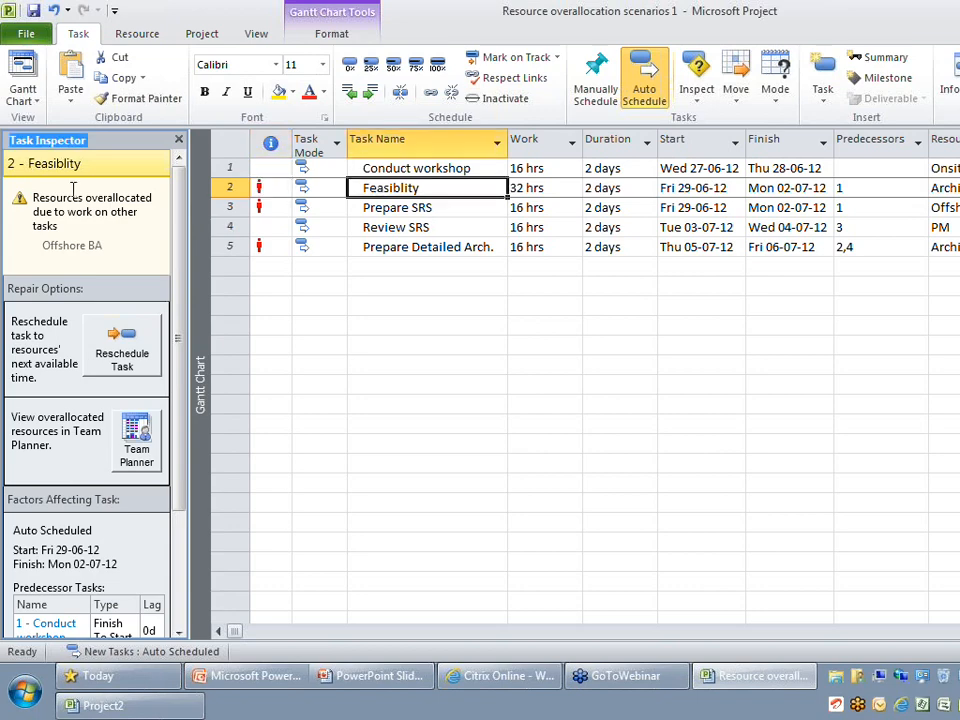
{"action": "left_click_drag", "start_coordinate": [58, 244], "coordinate": [8, 347]}
{"action": "left_click", "coordinate": [26, 345]}
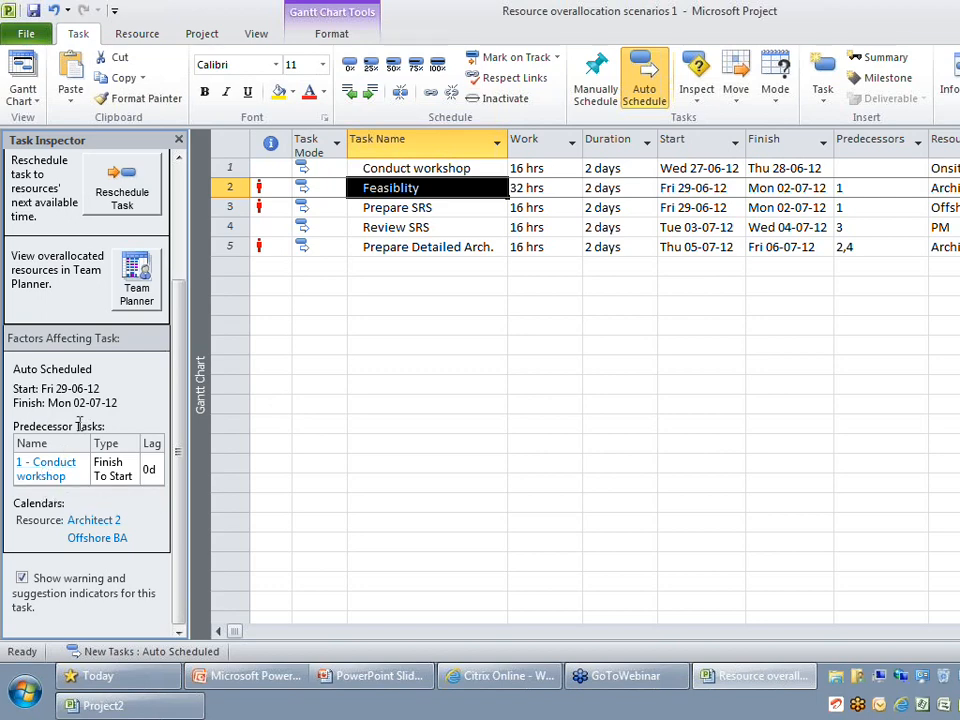
{"action": "left_click", "coordinate": [101, 521]}
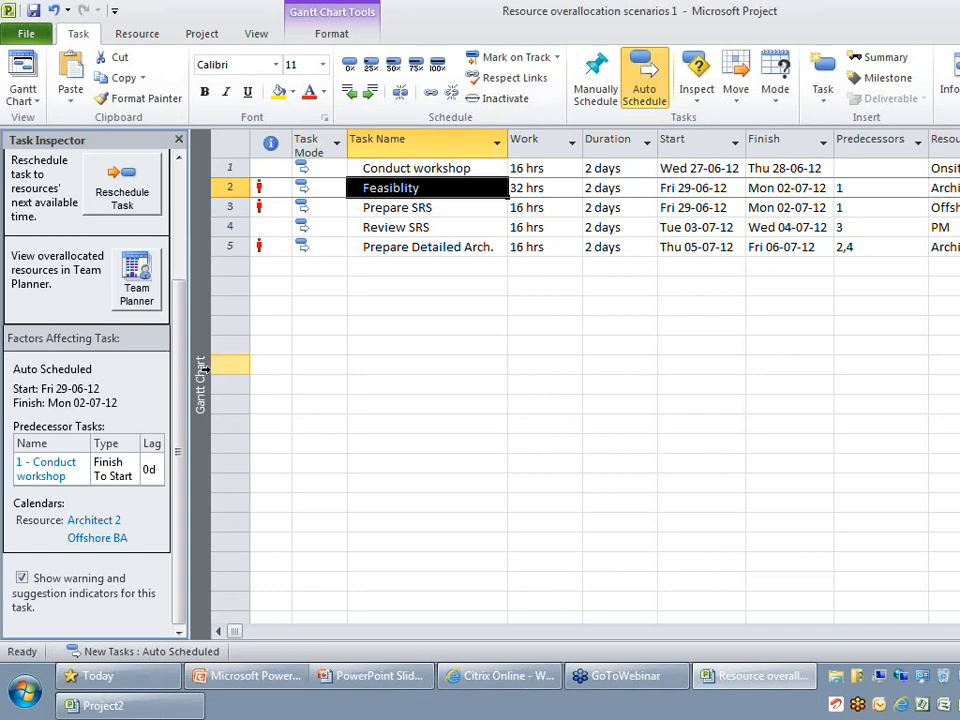
{"action": "left_click_drag", "start_coordinate": [180, 383], "coordinate": [180, 288]}
{"action": "left_click_drag", "start_coordinate": [10, 258], "coordinate": [68, 254]}
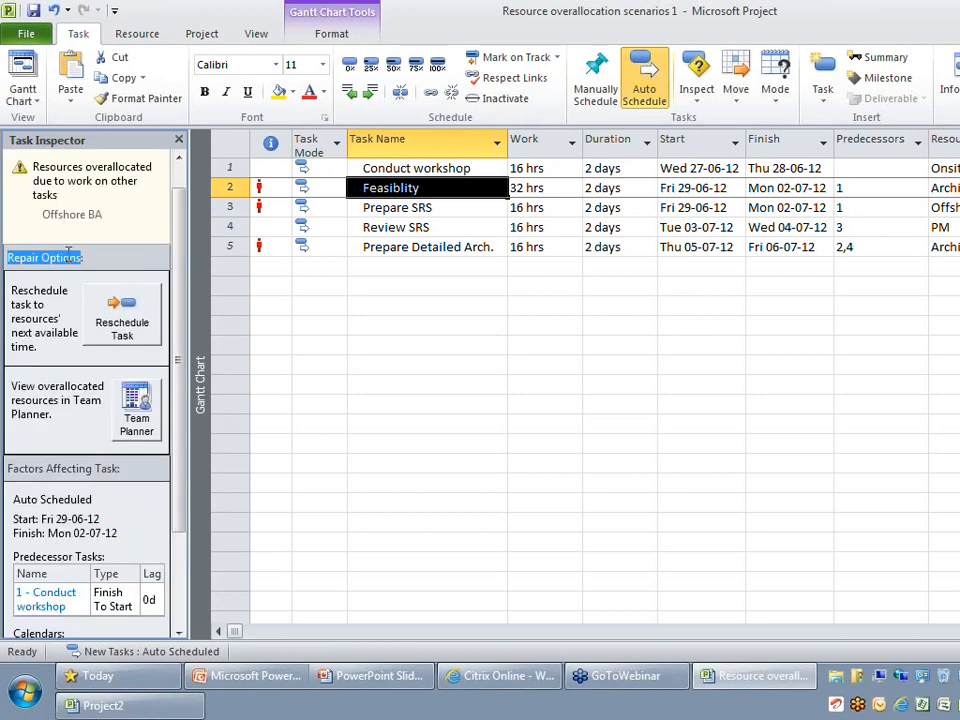
{"action": "left_click", "coordinate": [68, 254]}
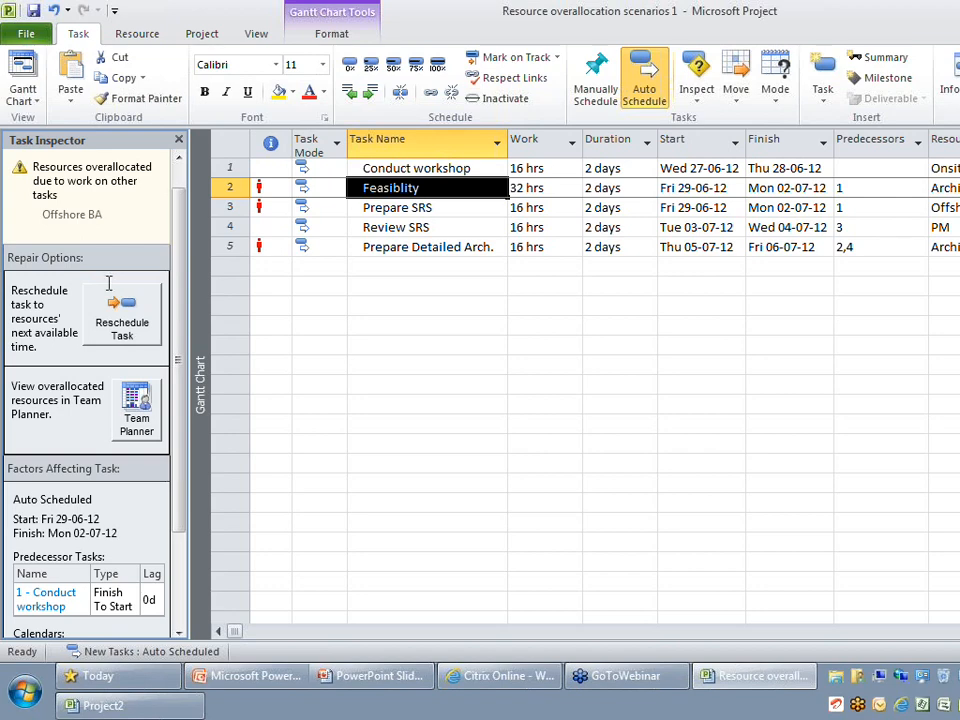
{"action": "left_click_drag", "start_coordinate": [40, 214], "coordinate": [106, 216]}
{"action": "left_click", "coordinate": [146, 232]}
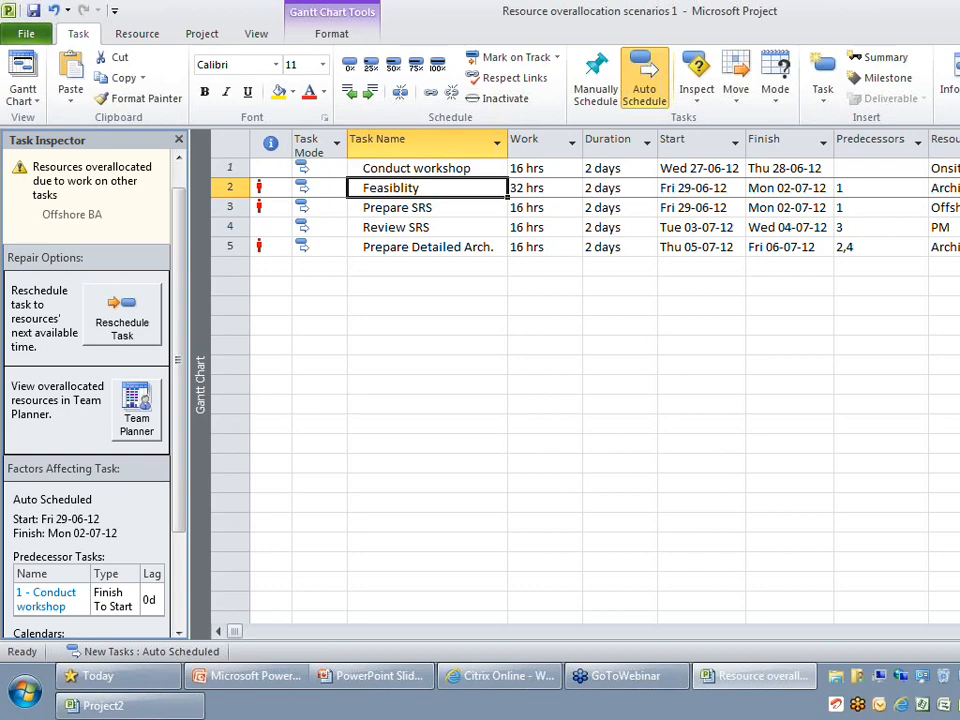
- Try rescheduling the Feasiblity task to its resources' next available time with the Gantt bars in view
{"action": "left_click_drag", "start_coordinate": [958, 423], "coordinate": [788, 423]}
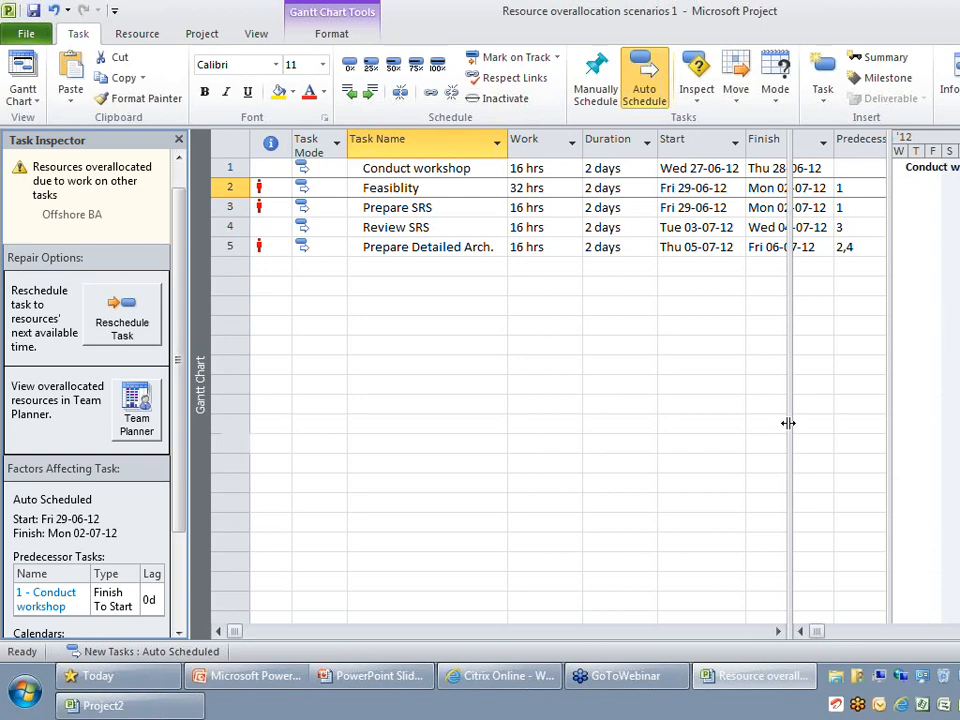
{"action": "left_click_drag", "start_coordinate": [788, 423], "coordinate": [788, 423]}
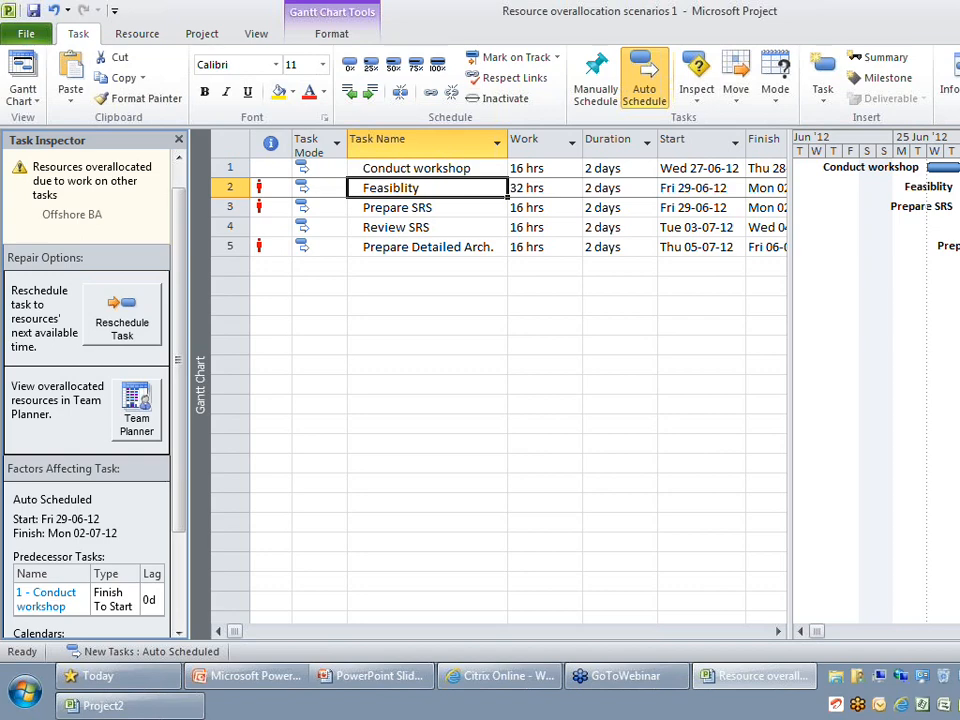
{"action": "left_click", "coordinate": [123, 326]}
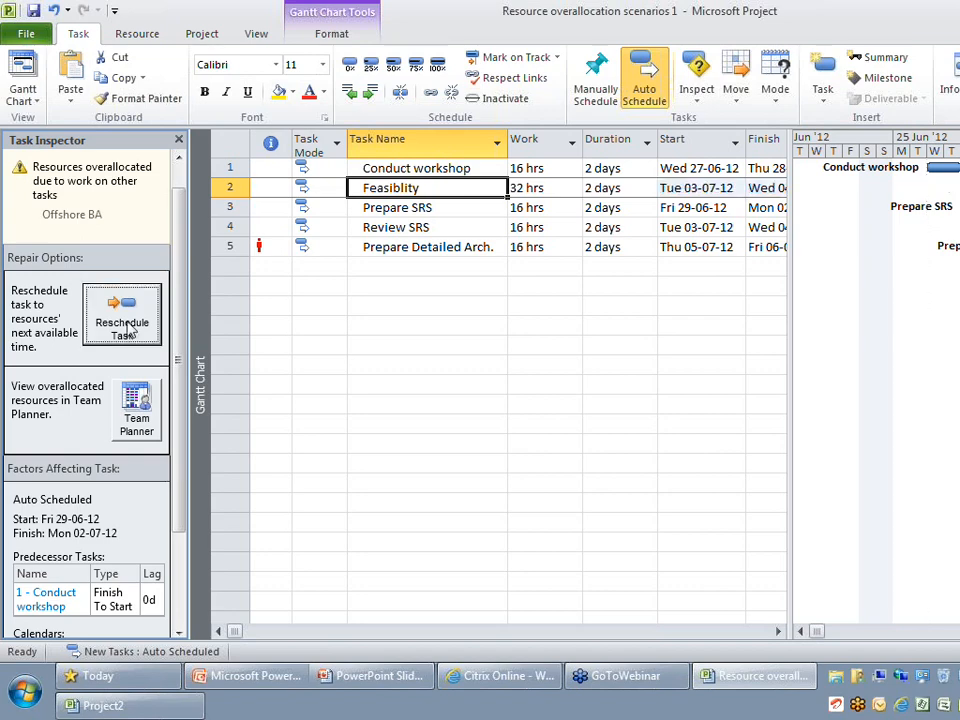
{"action": "left_click_drag", "start_coordinate": [790, 317], "coordinate": [874, 318]}
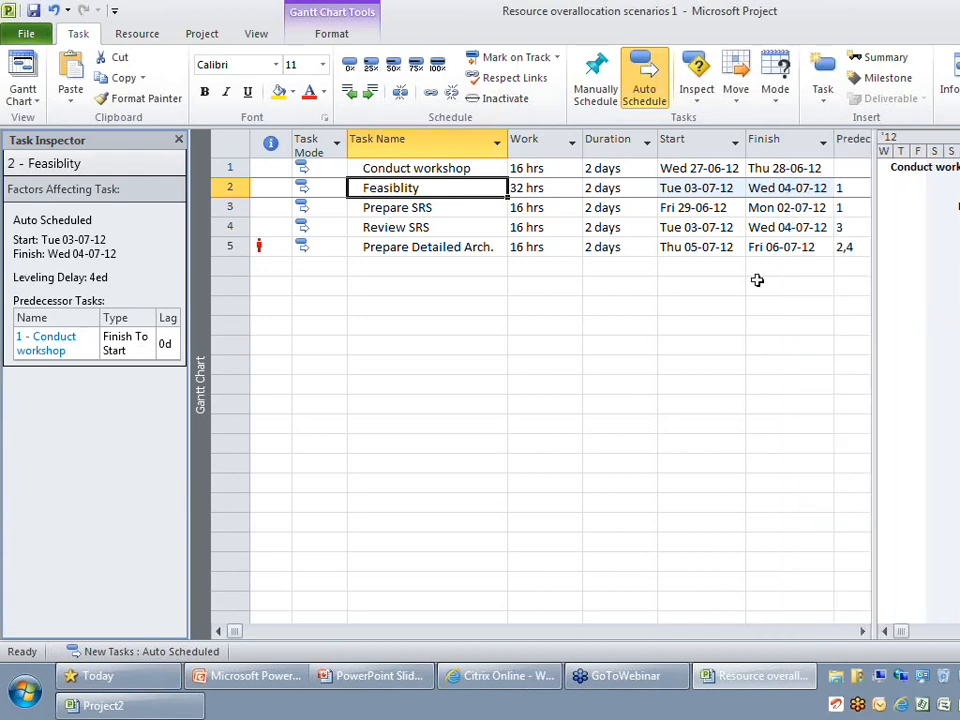
{"action": "left_click", "coordinate": [272, 207]}
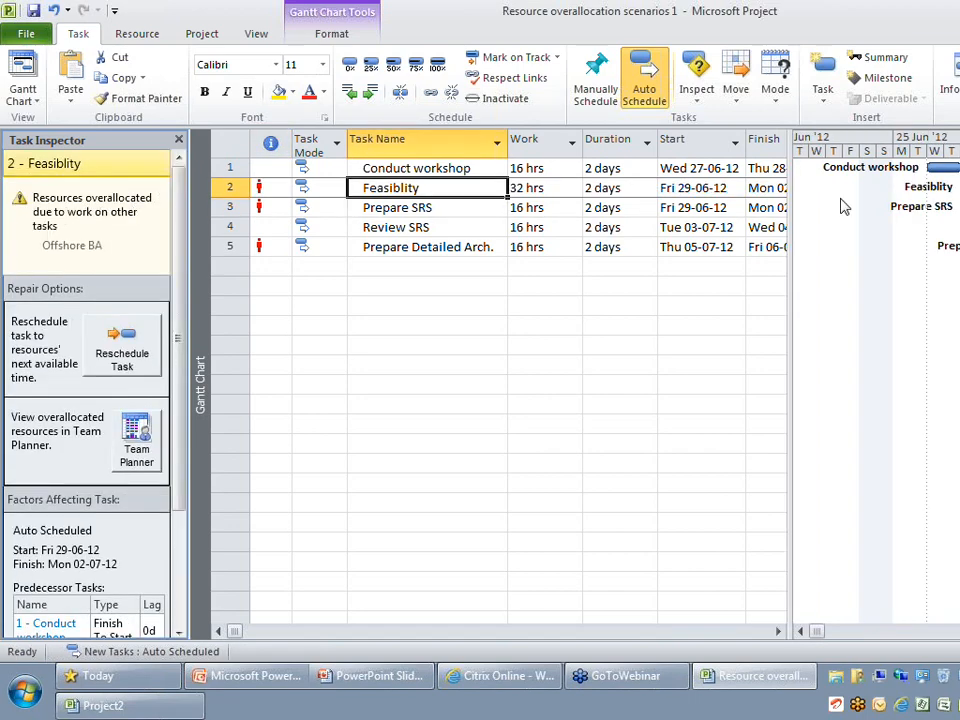
- Try rescheduling the Prepare SRS task to its resource's next available time and undo that rescheduling
{"action": "left_click", "coordinate": [412, 208]}
{"action": "left_click_drag", "start_coordinate": [35, 164], "coordinate": [98, 165]}
{"action": "left_click", "coordinate": [118, 238]}
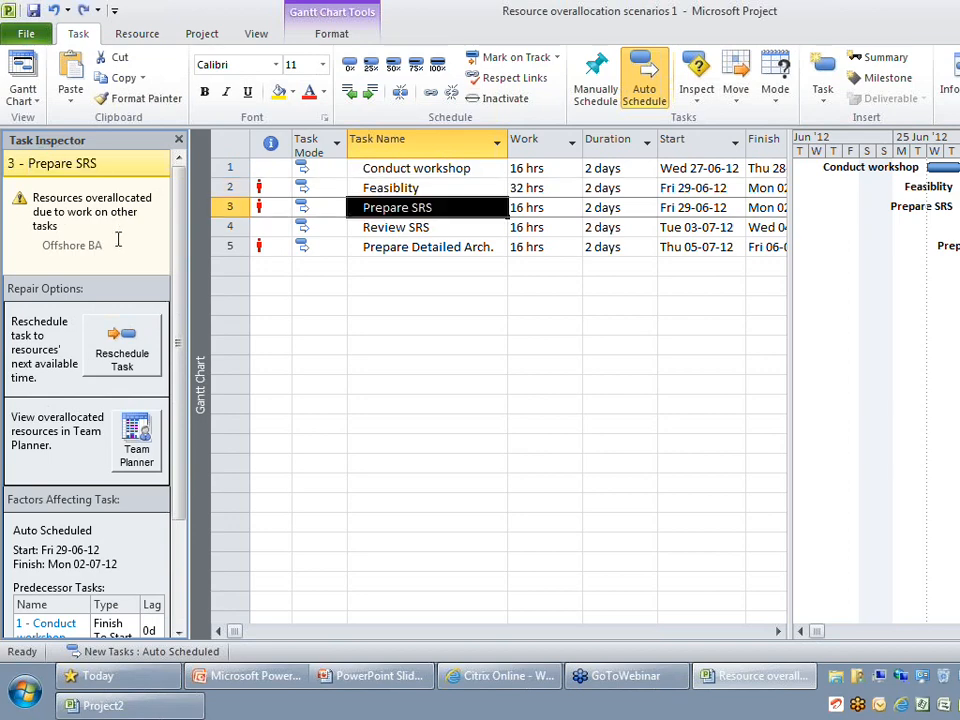
{"action": "left_click", "coordinate": [141, 350]}
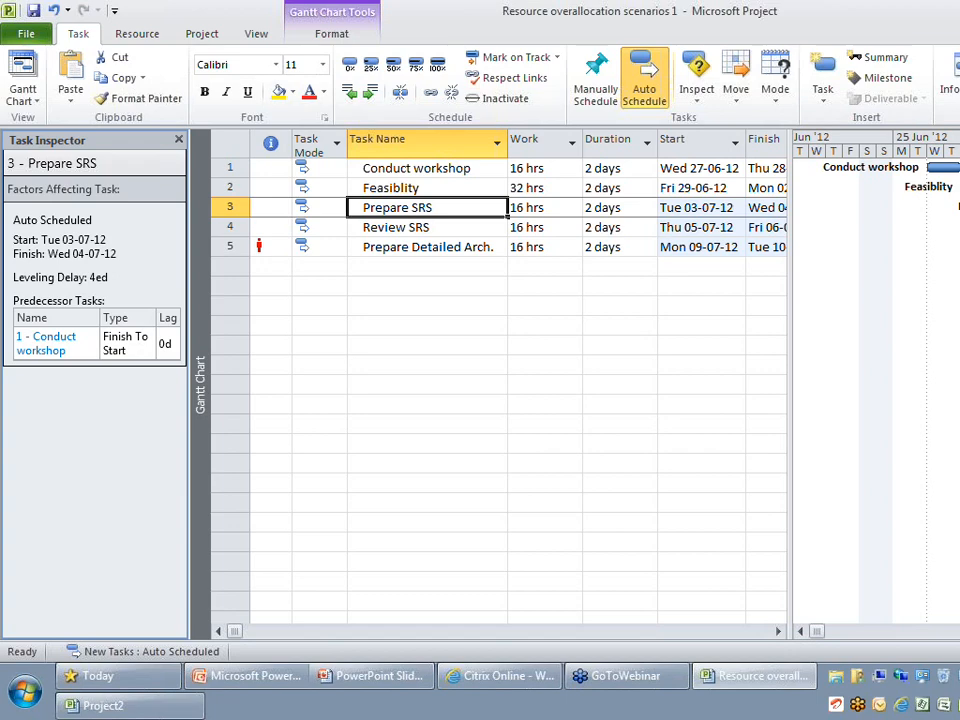
{"action": "key", "text": "ctrl+z"}
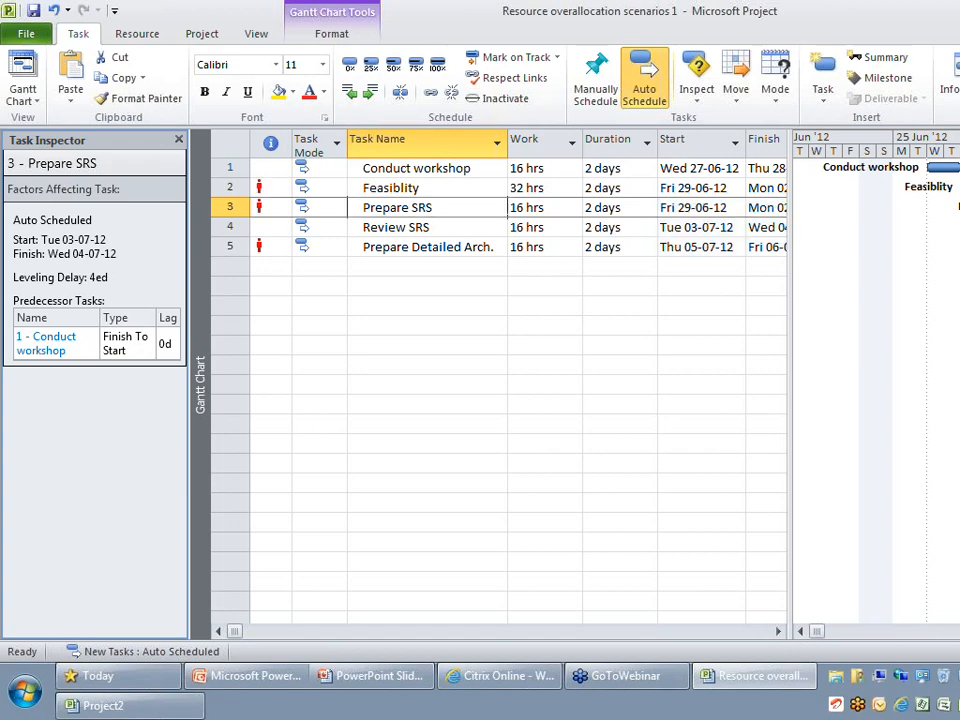
{"action": "left_click", "coordinate": [723, 341]}
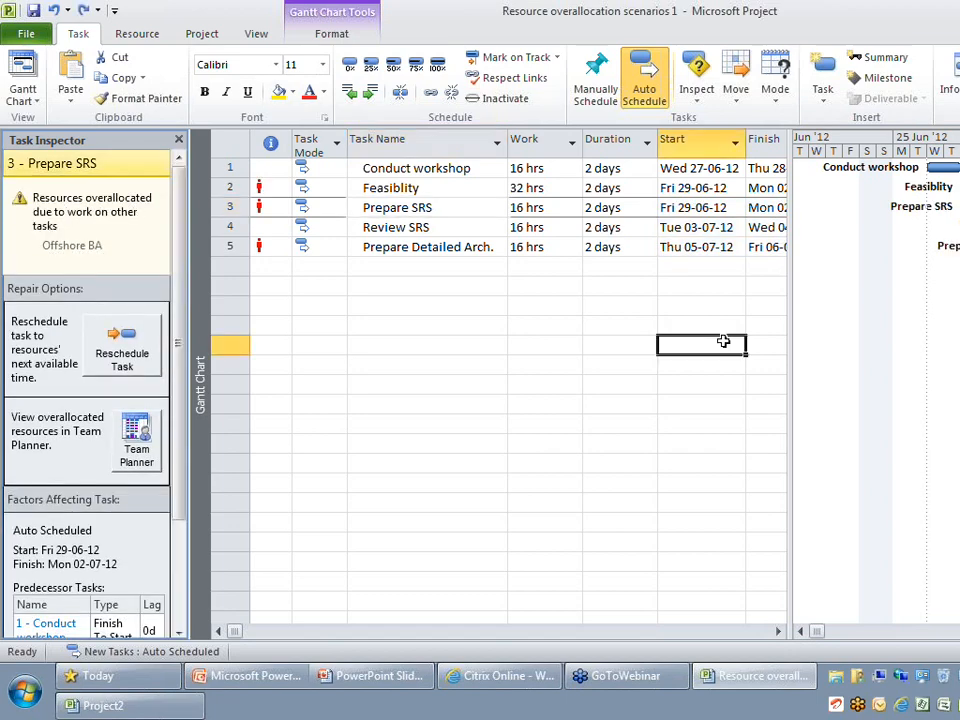
{"action": "left_click", "coordinate": [723, 341]}
- Compare the Feasiblity and Prepare SRS tasks in the Task Inspector and consult the Gantt Chart view slide in PowerPoint
{"action": "left_click", "coordinate": [441, 189]}
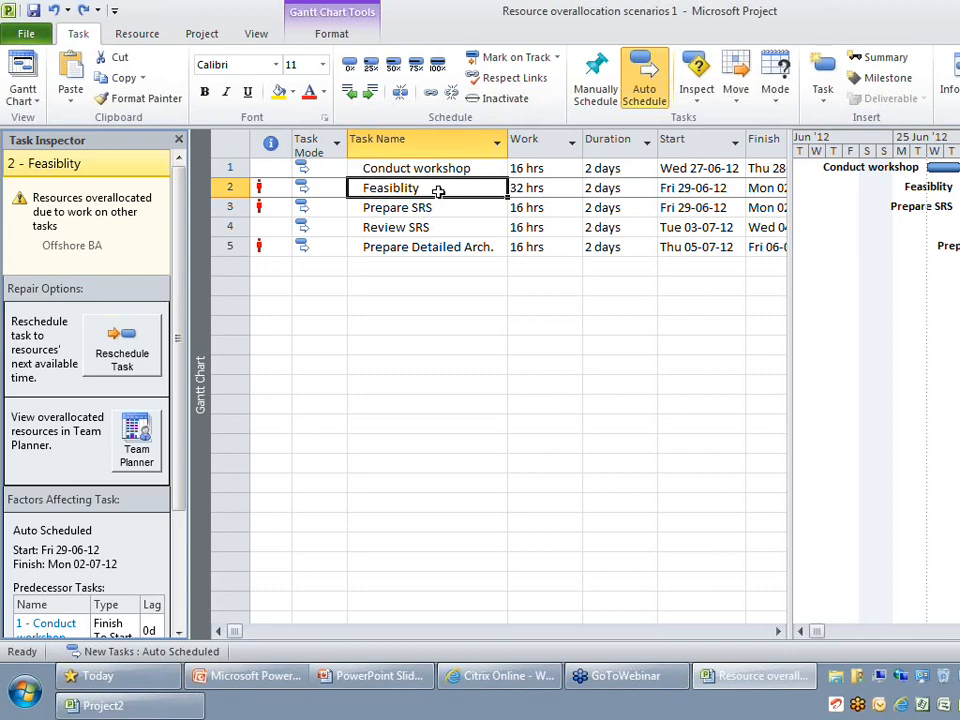
{"action": "left_click", "coordinate": [426, 207]}
{"action": "left_click", "coordinate": [448, 187]}
{"action": "left_click", "coordinate": [451, 207]}
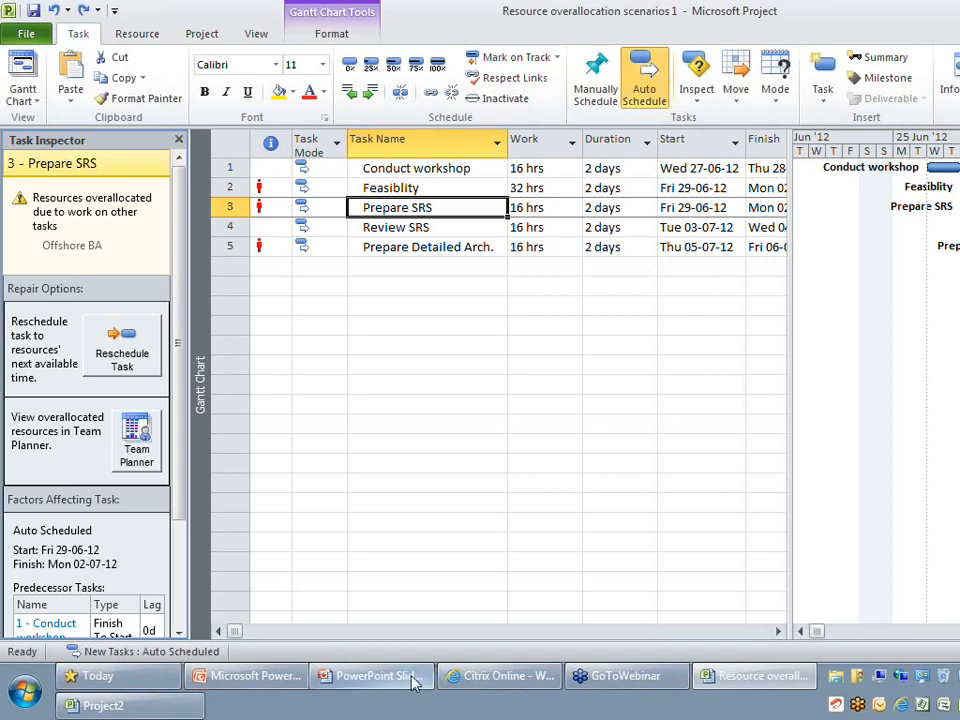
{"action": "left_click", "coordinate": [411, 682]}
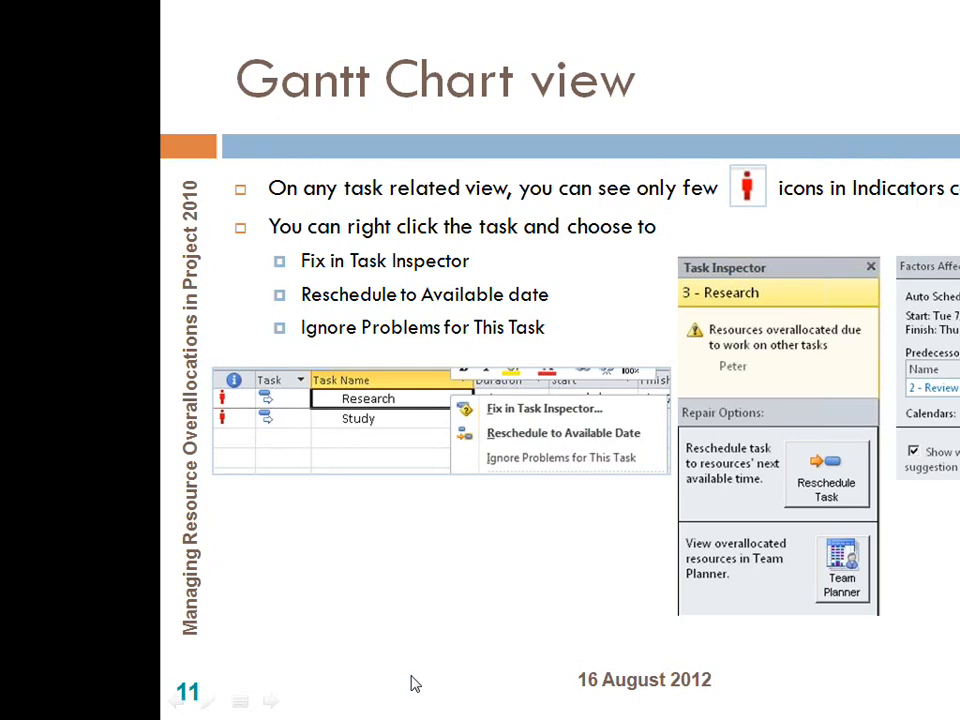
{"action": "key", "text": "alt+Tab"}
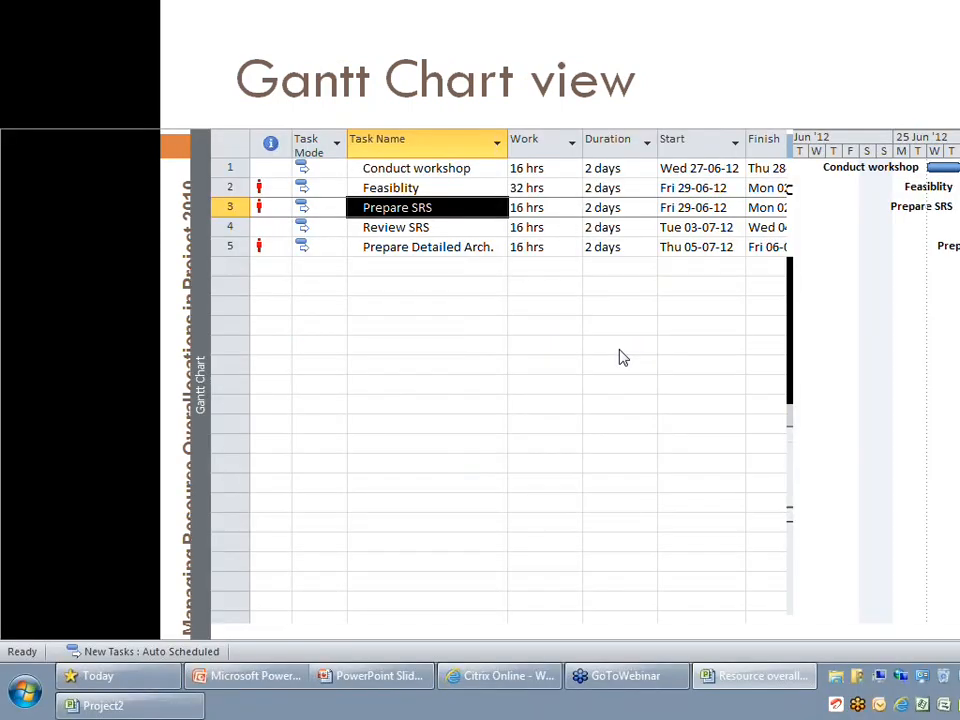
- Widen the task table to include the Predecessors column and review the Task Inspector details of the overallocated tasks
{"action": "left_click", "coordinate": [456, 188]}
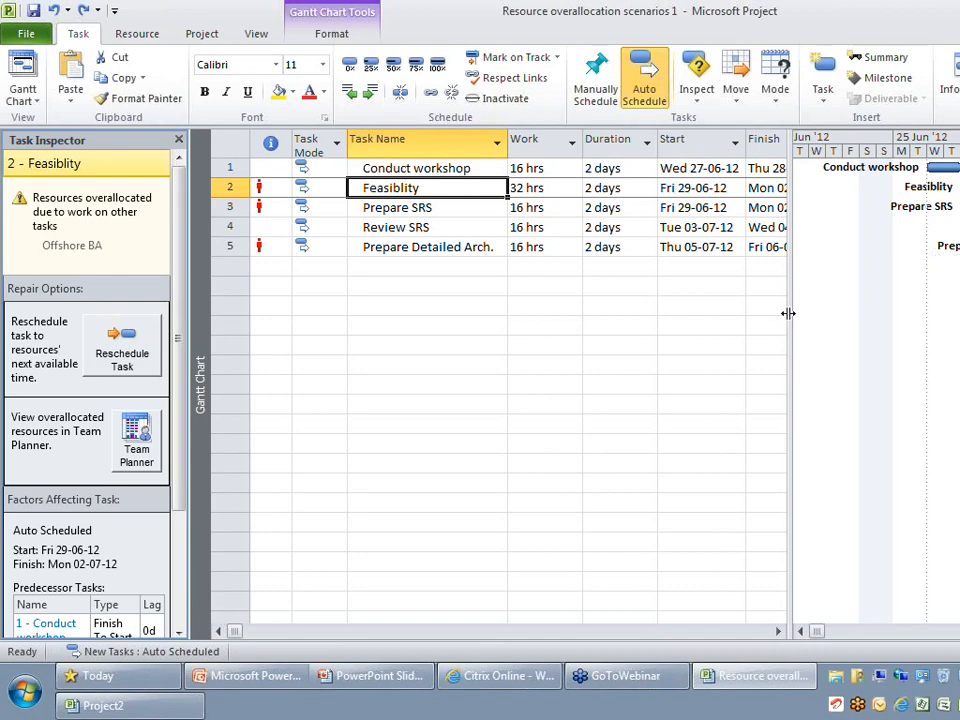
{"action": "left_click_drag", "start_coordinate": [789, 313], "coordinate": [955, 290]}
{"action": "left_click", "coordinate": [830, 250]}
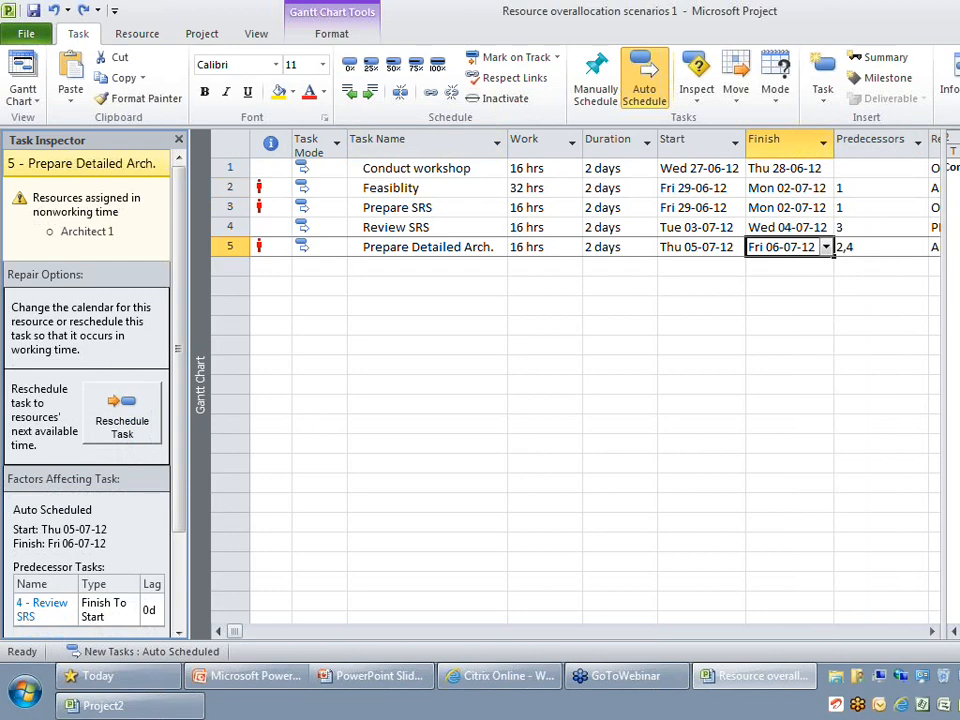
{"action": "left_click", "coordinate": [274, 188]}
{"action": "left_click", "coordinate": [401, 206]}
{"action": "left_click", "coordinate": [404, 192]}
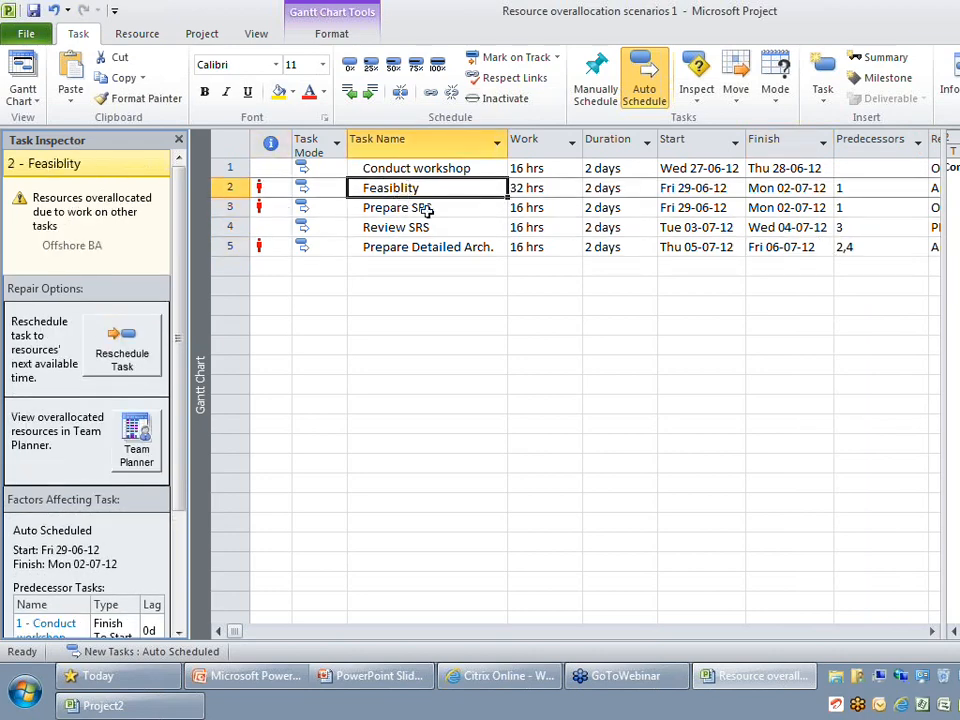
- Ignore the overallocation problems for the Feasiblity task
{"action": "right_click", "coordinate": [279, 187]}
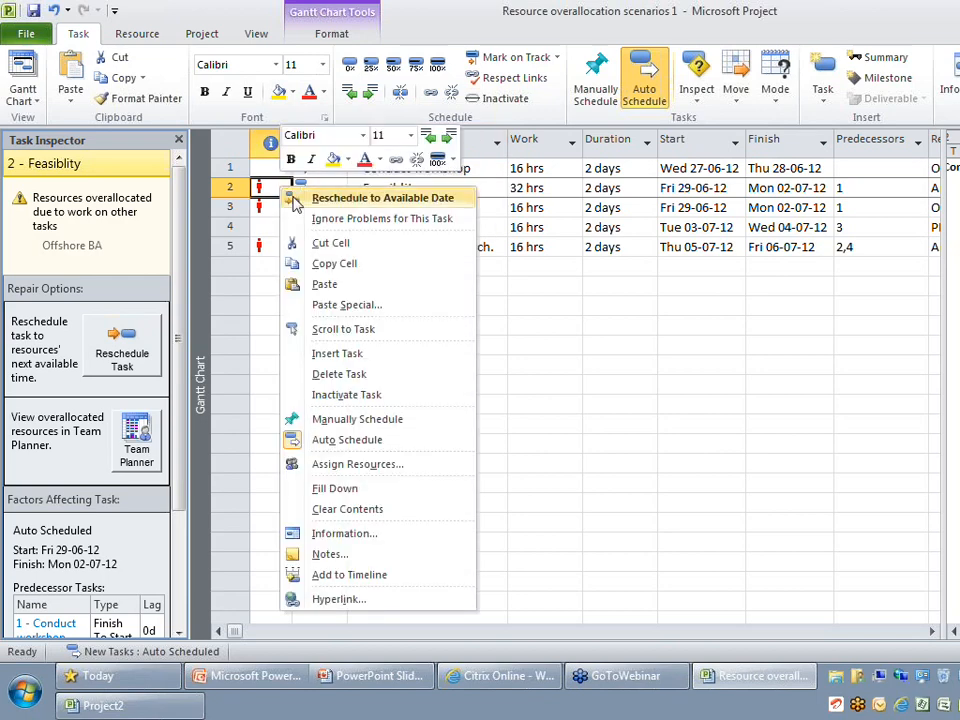
{"action": "left_click", "coordinate": [425, 219]}
{"action": "left_click", "coordinate": [437, 283]}
- Ignore the overallocation problems for the Prepare SRS task
{"action": "left_click", "coordinate": [275, 208]}
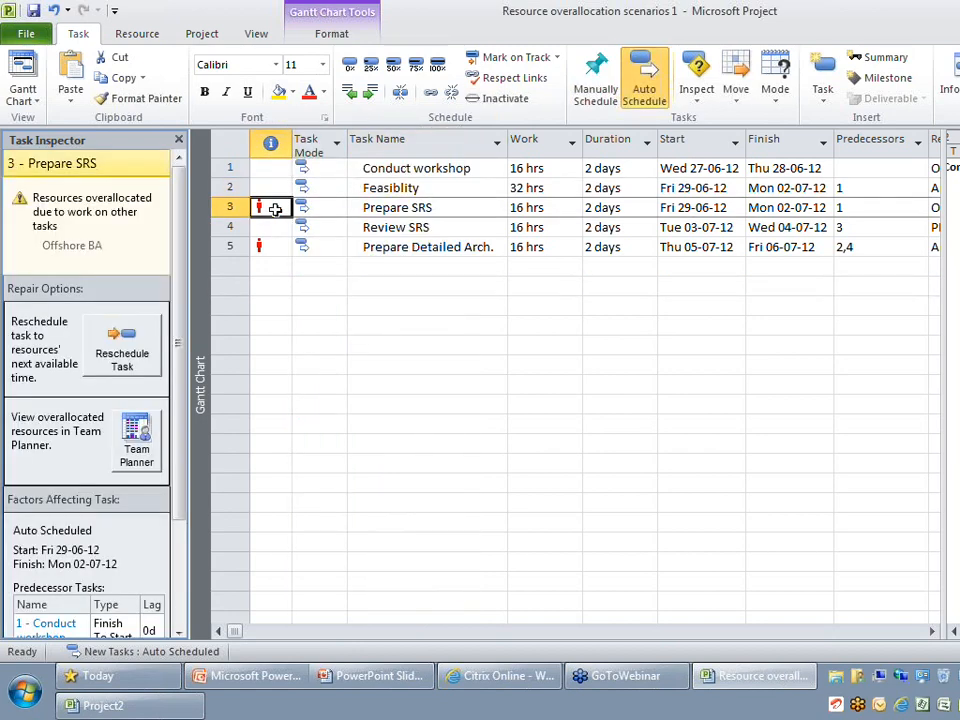
{"action": "right_click", "coordinate": [275, 208]}
{"action": "left_click", "coordinate": [378, 242]}
{"action": "left_click", "coordinate": [401, 292]}
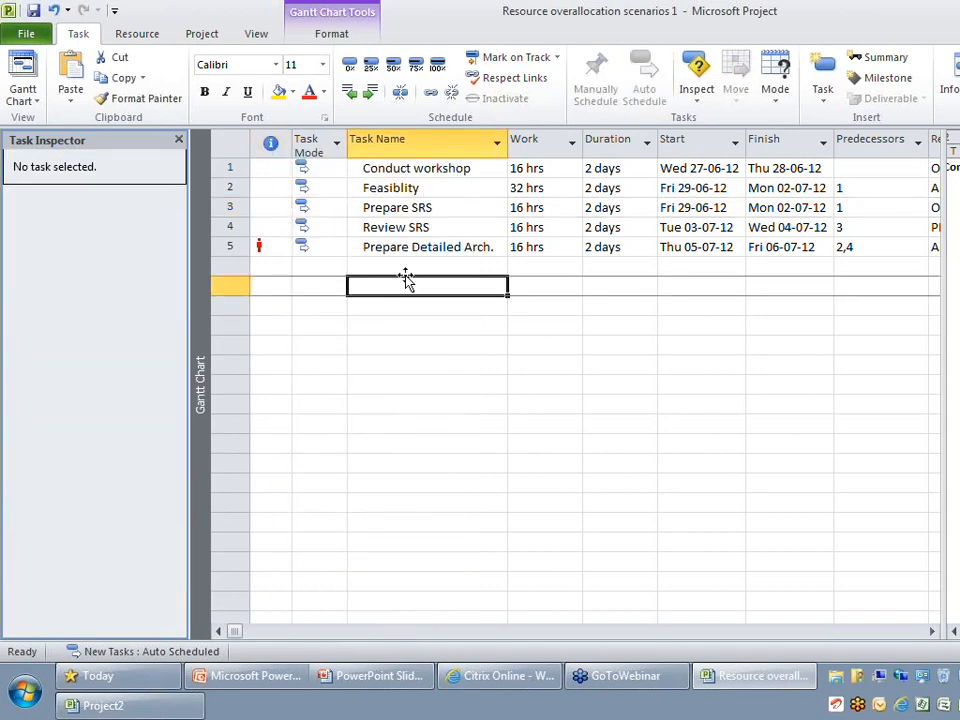
- Check the indicators and Task Inspector details of the ignored Feasiblity and Prepare SRS tasks
{"action": "left_click", "coordinate": [418, 190]}
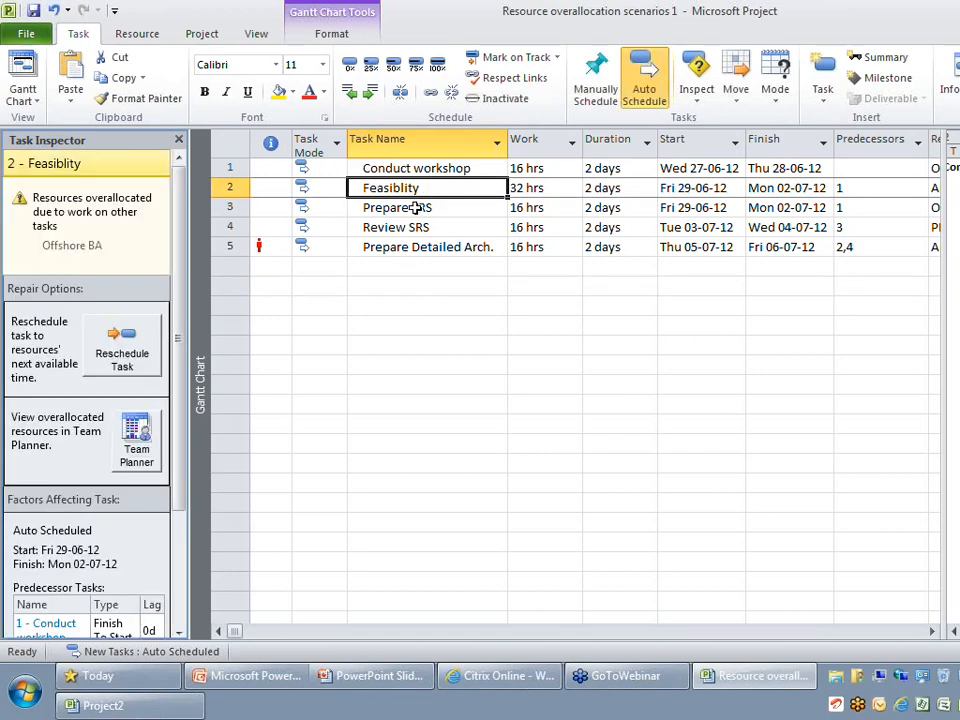
{"action": "left_click", "coordinate": [273, 194]}
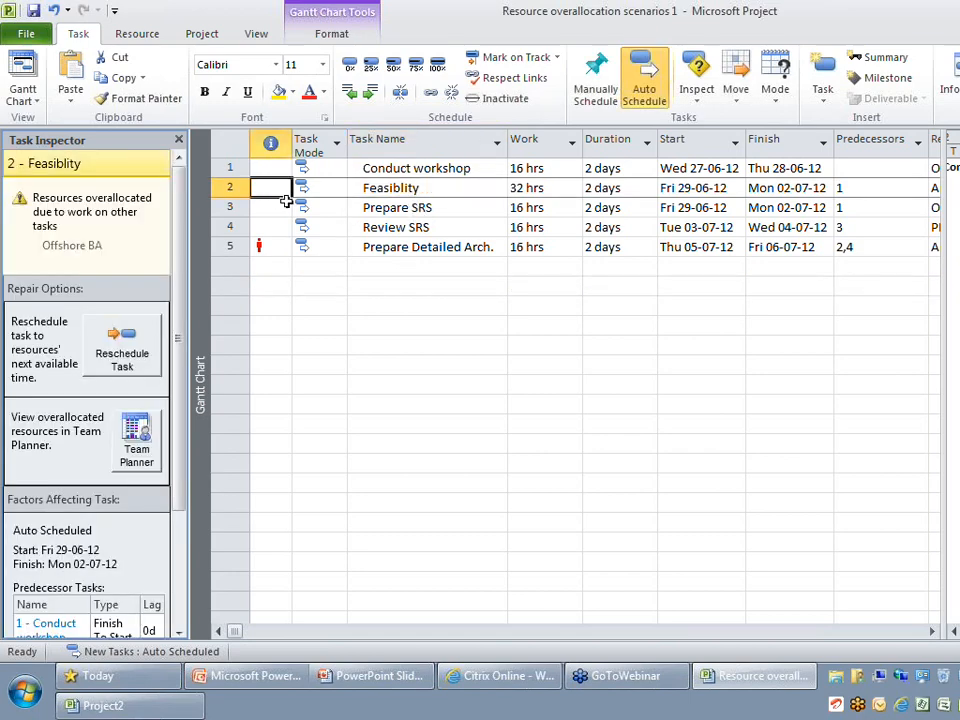
{"action": "left_click", "coordinate": [271, 210]}
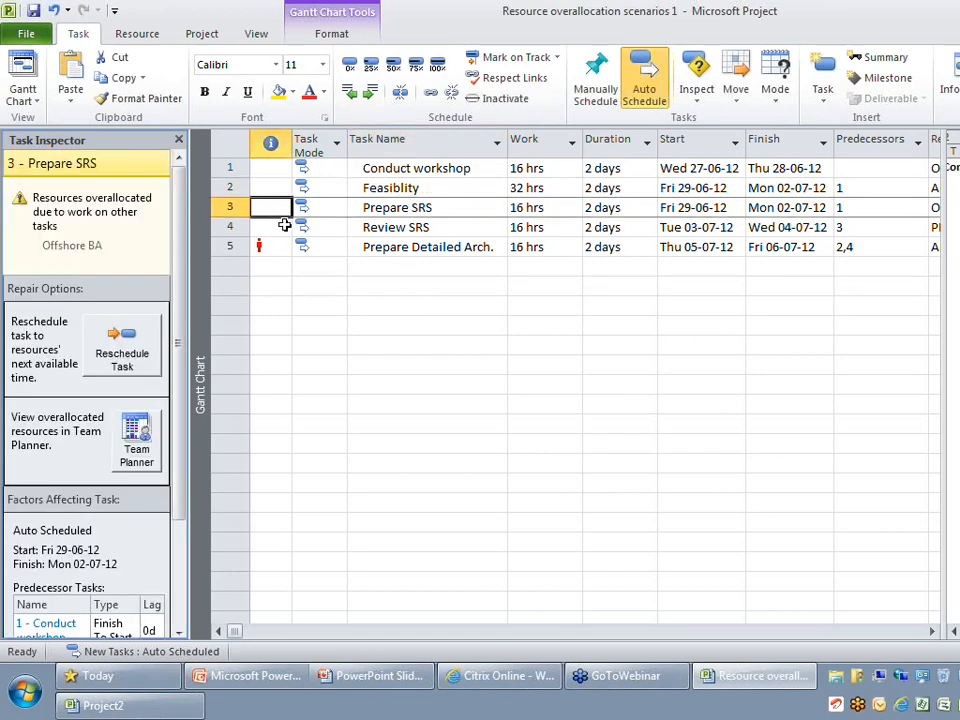
{"action": "left_click", "coordinate": [412, 187]}
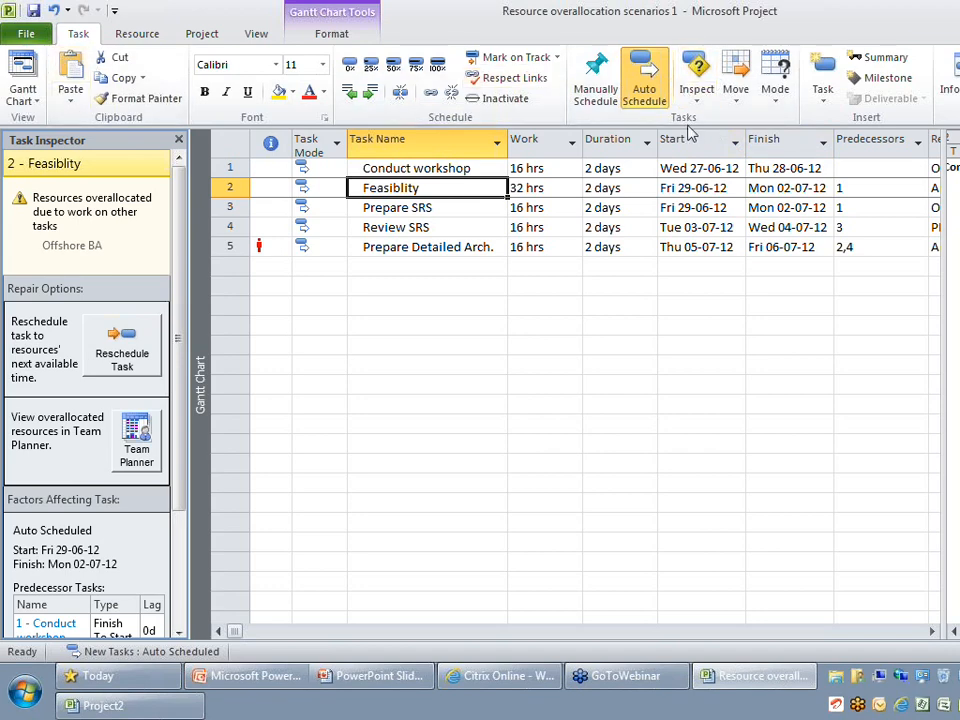
- Show the indicators for ignored problems in the task table and close the Task Inspector
{"action": "left_click", "coordinate": [697, 88]}
{"action": "left_click", "coordinate": [745, 159]}
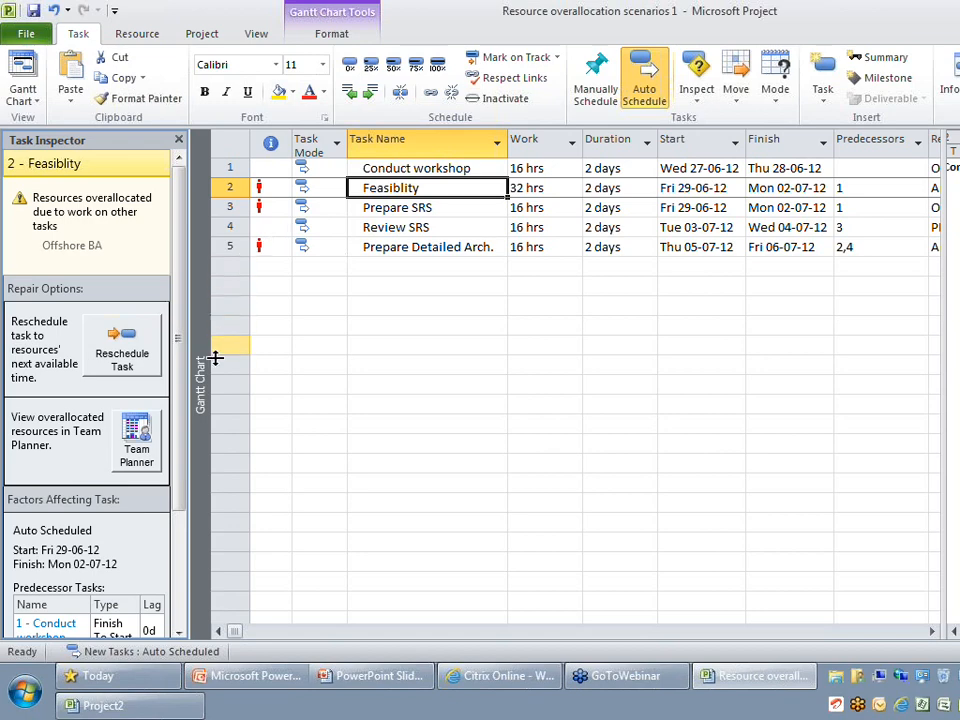
{"action": "left_click", "coordinate": [180, 140]}
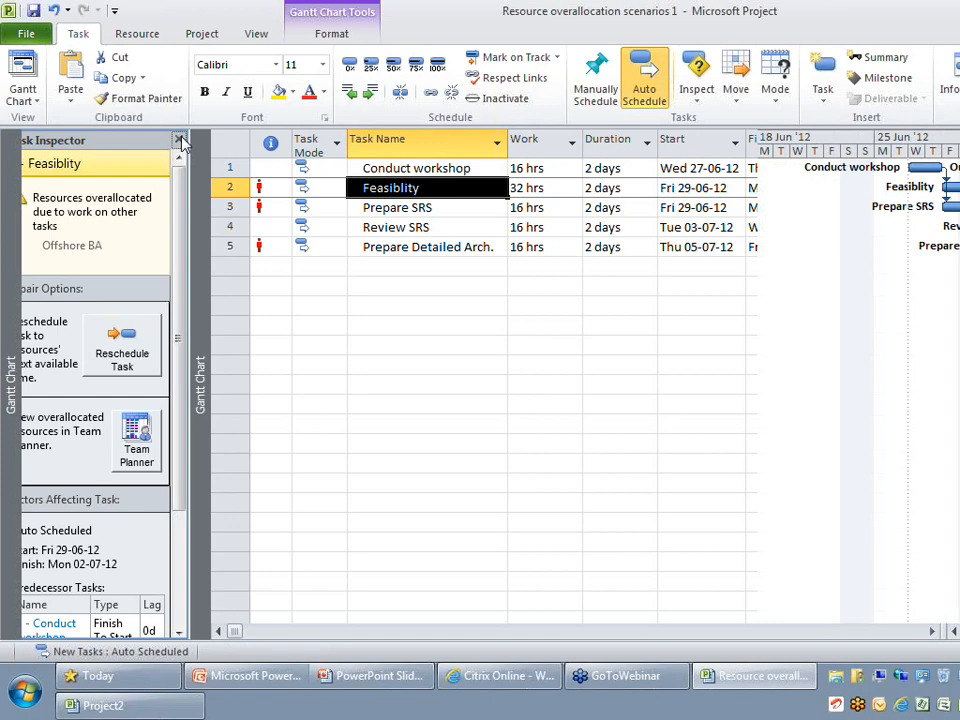